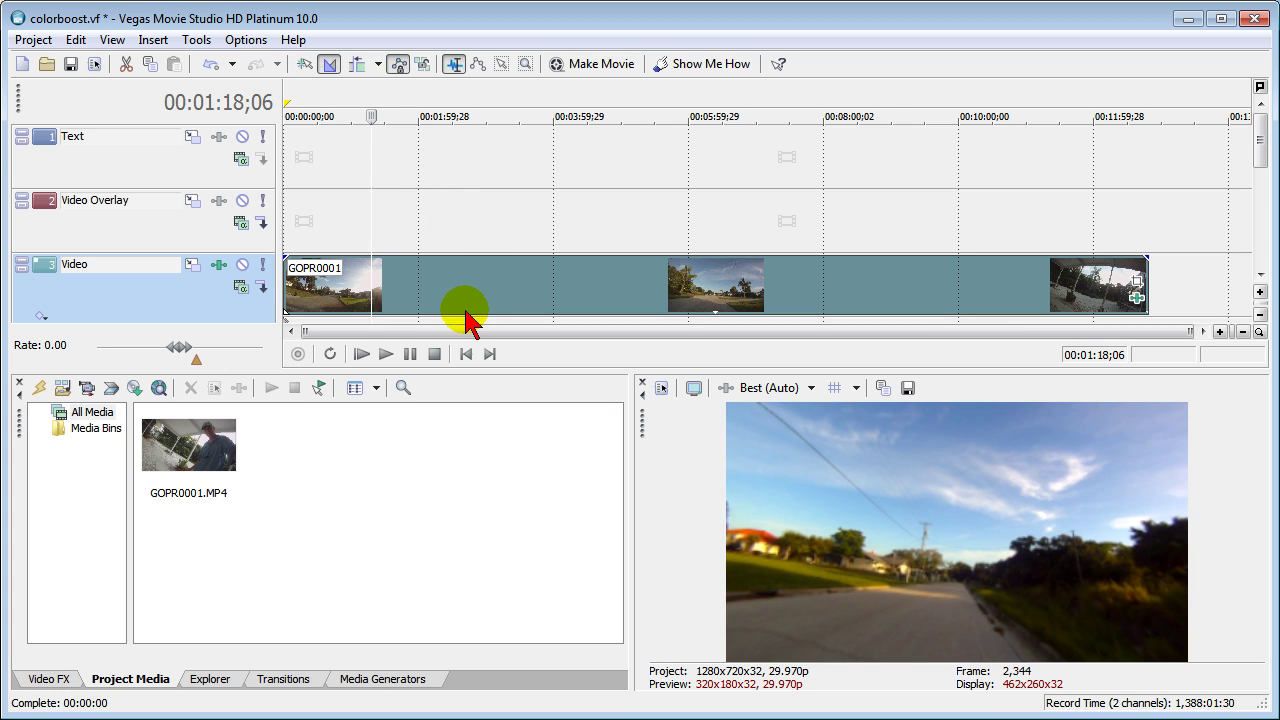
# Step: Place a Black Solid Color media generator clip on the Video Overlay track
pyautogui.click(366, 225)
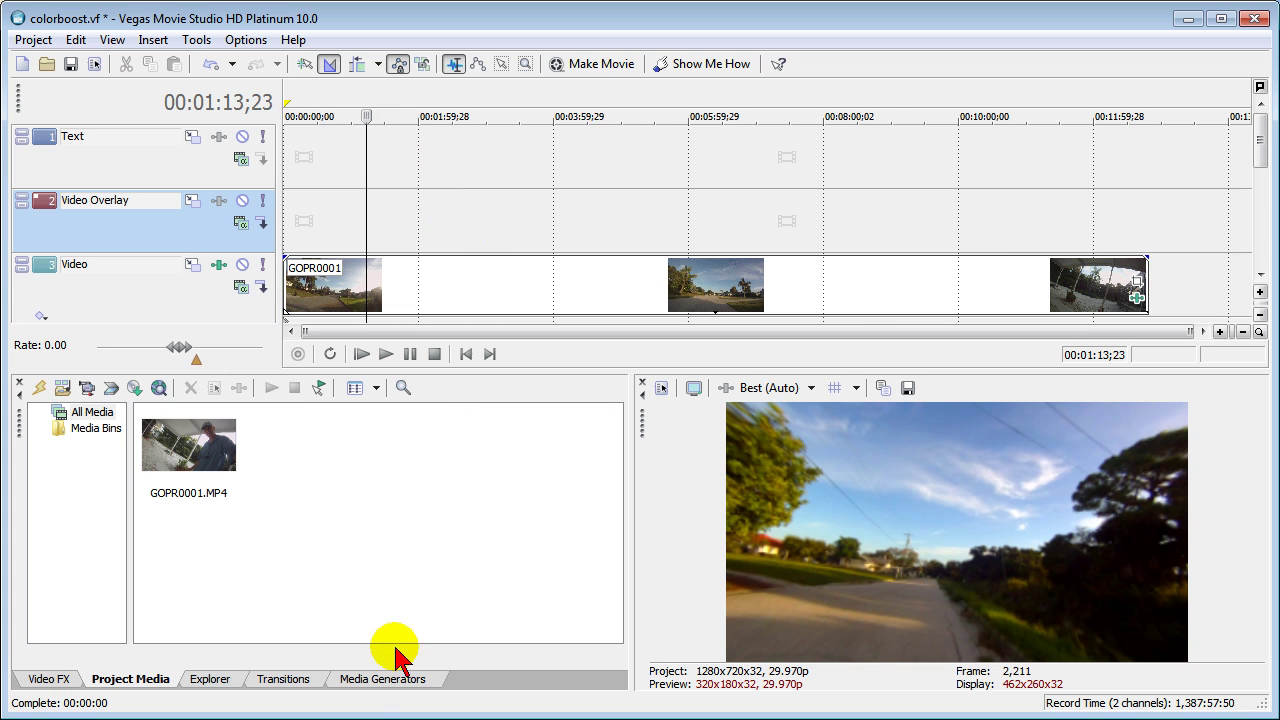
pyautogui.click(396, 682)
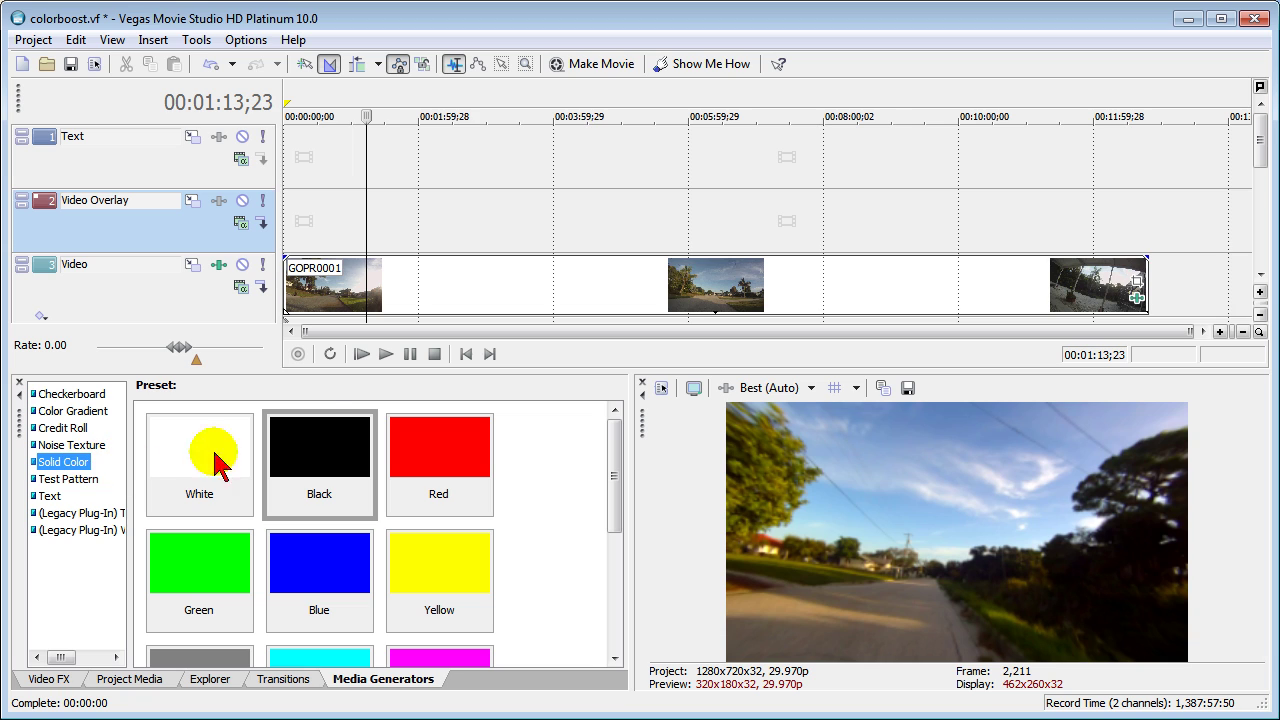
pyautogui.moveTo(340, 455); pyautogui.dragTo(290, 238)
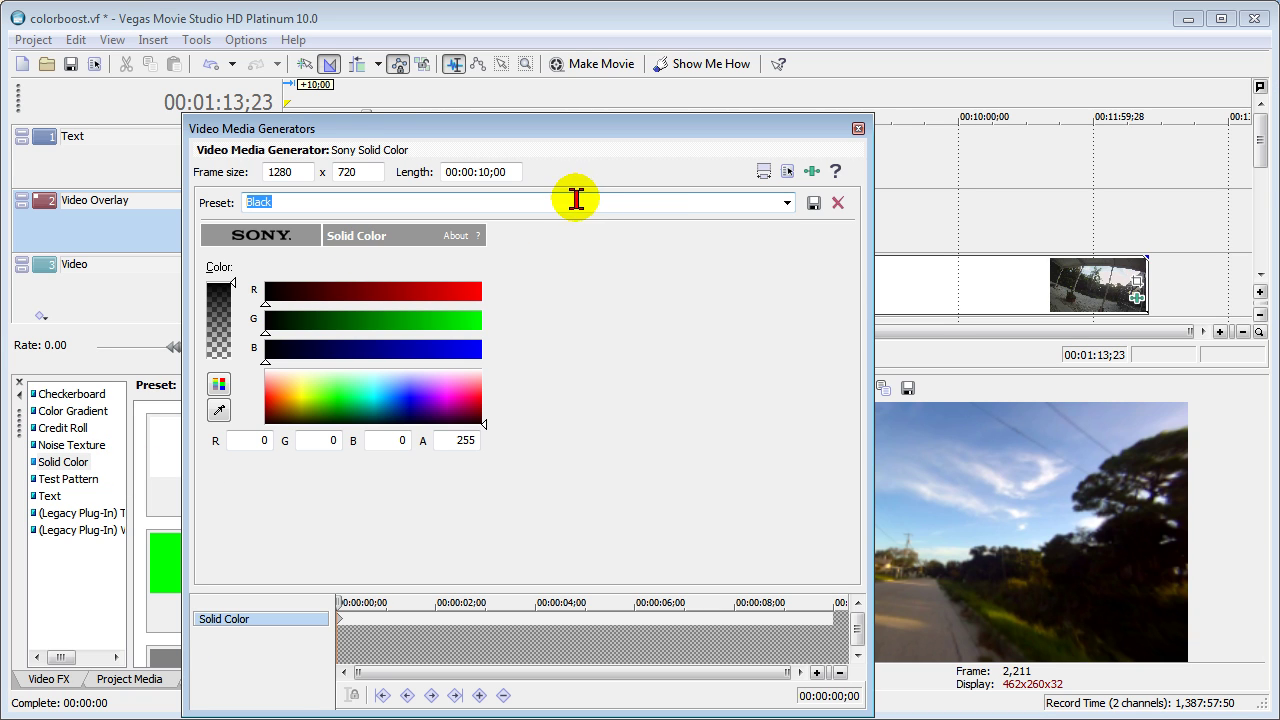
pyautogui.click(858, 129)
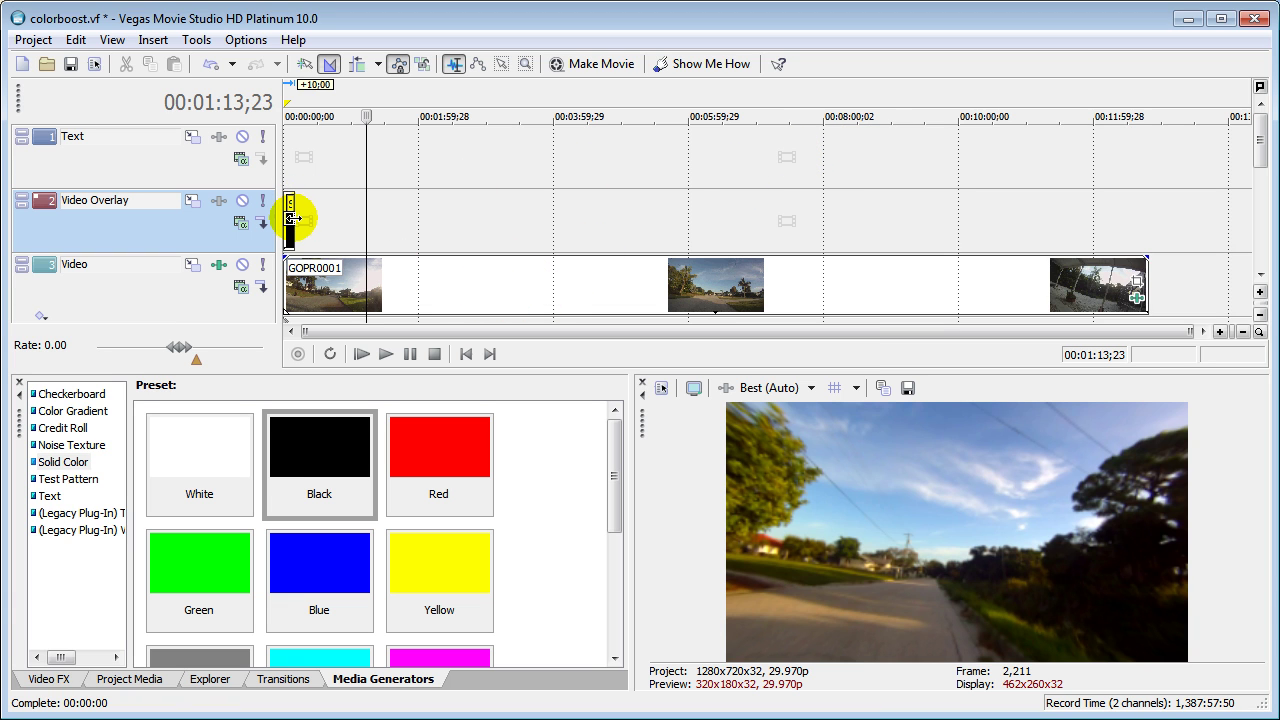
# Step: Extend the black clip's end across the full length of the video
pyautogui.moveTo(294, 214); pyautogui.dragTo(1146, 253)
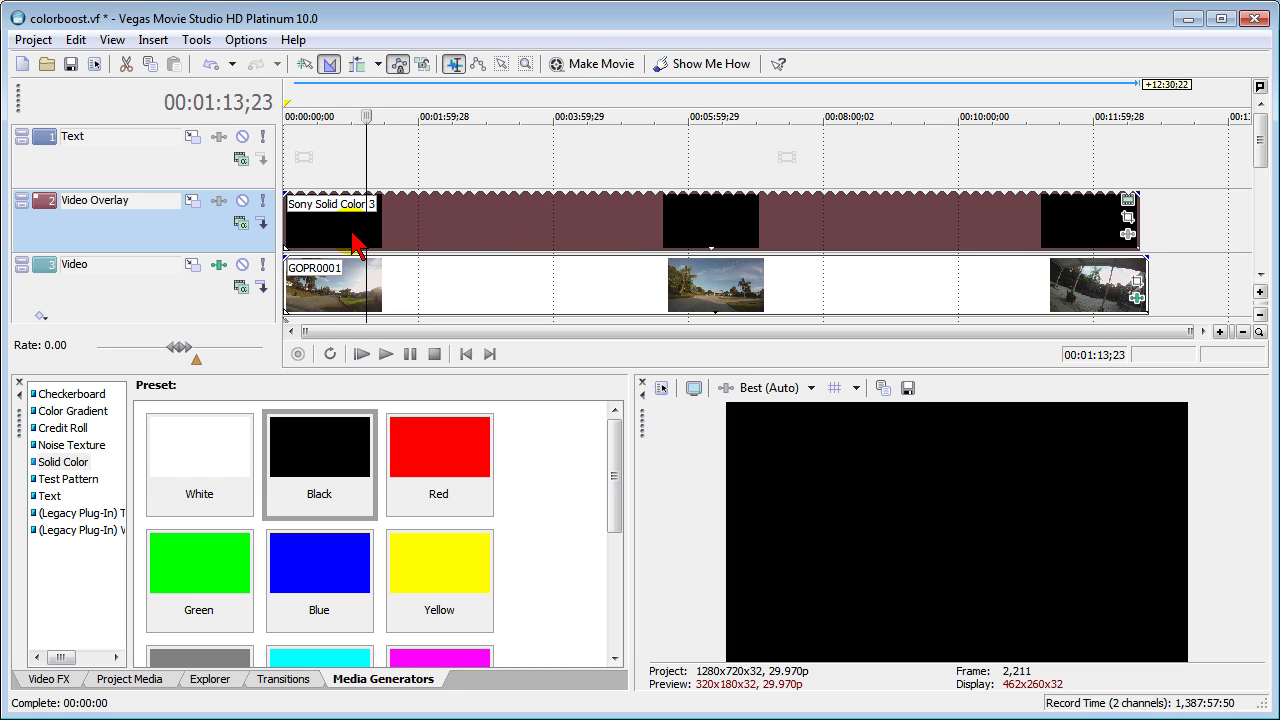
pyautogui.click(352, 236)
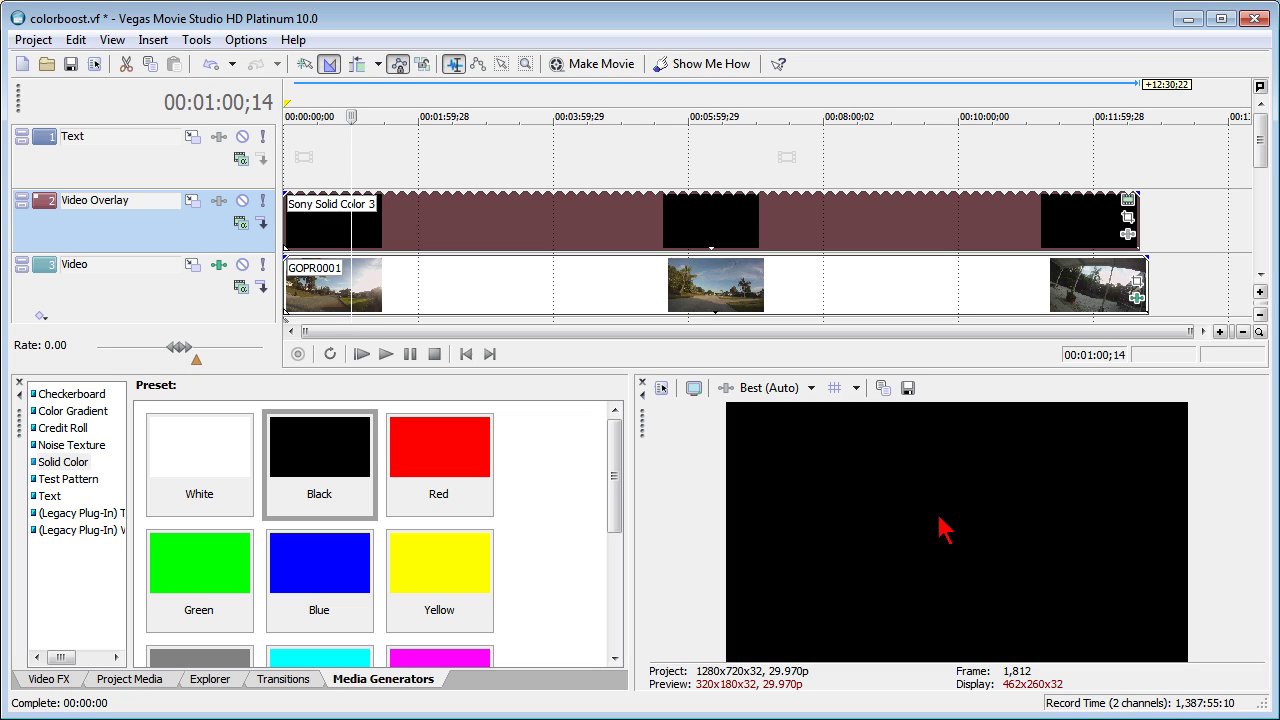
pyautogui.click(866, 305)
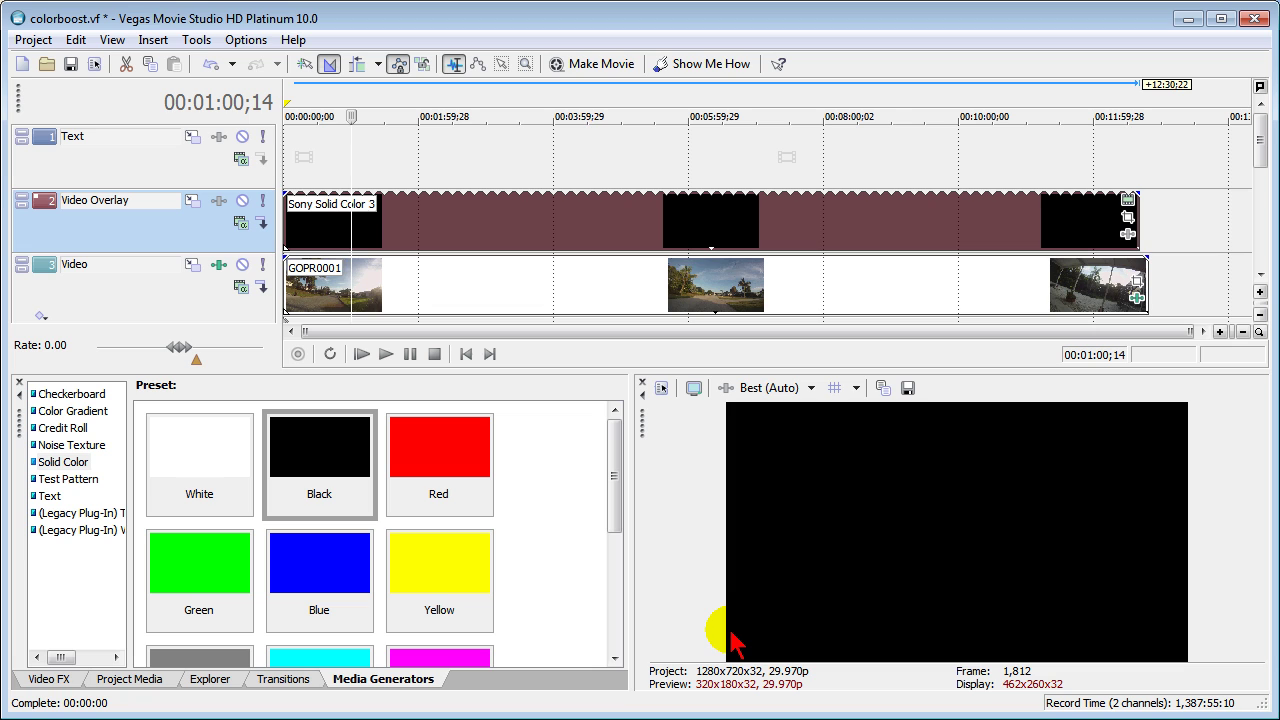
# Step: In Event Pan/Crop, set Maintain aspect and Stretch to fill frame to No, and crop the black overlay into an 83.7-pixel bottom bar
pyautogui.click(1130, 226)
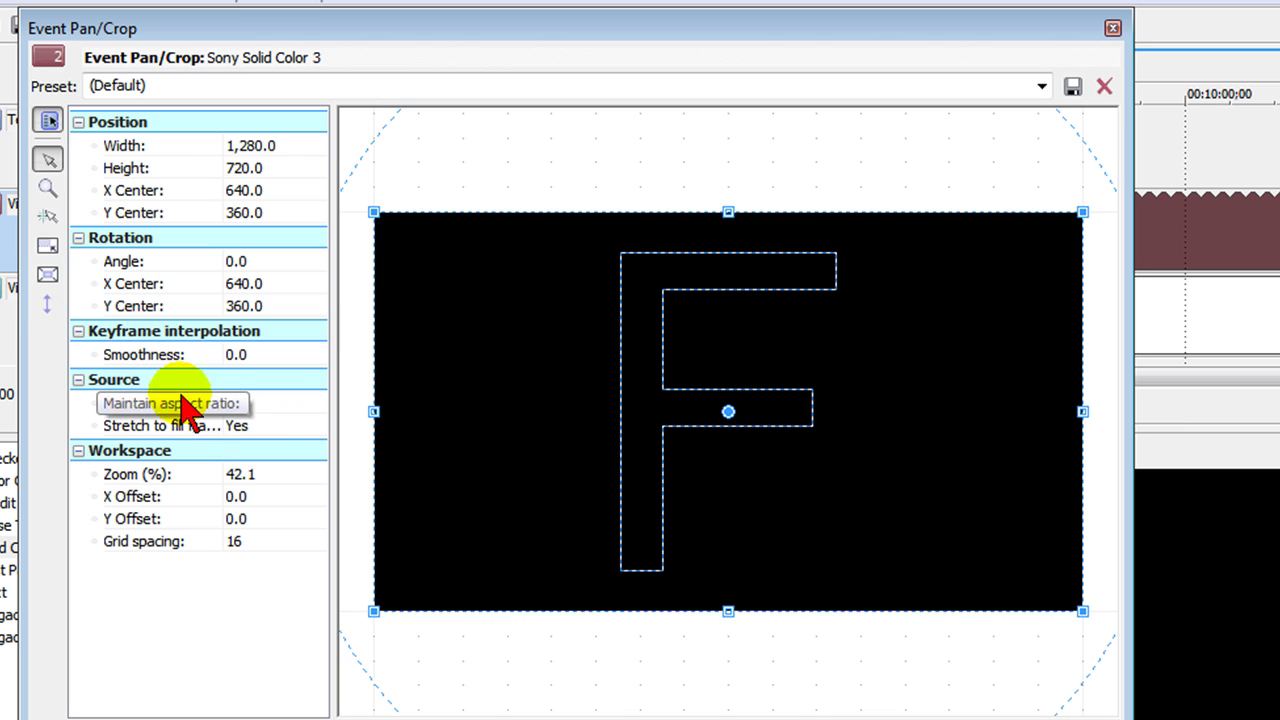
pyautogui.click(245, 403)
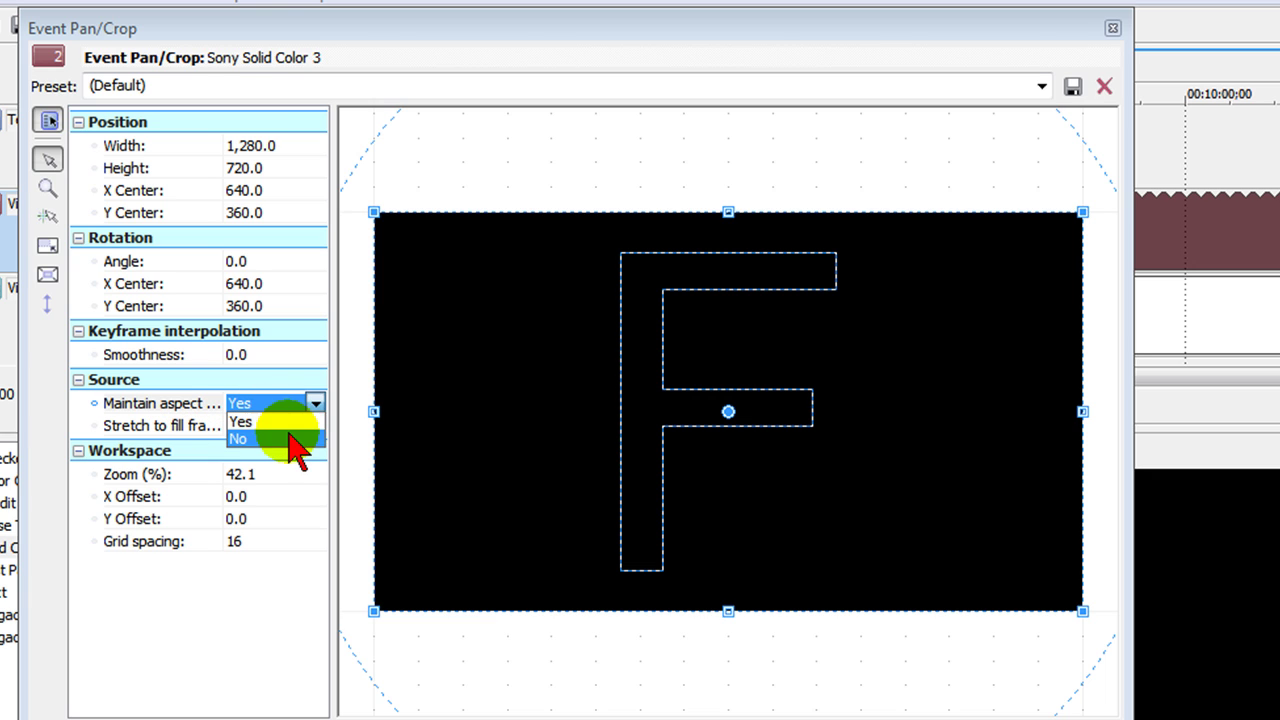
pyautogui.click(298, 437)
pyautogui.click(293, 425)
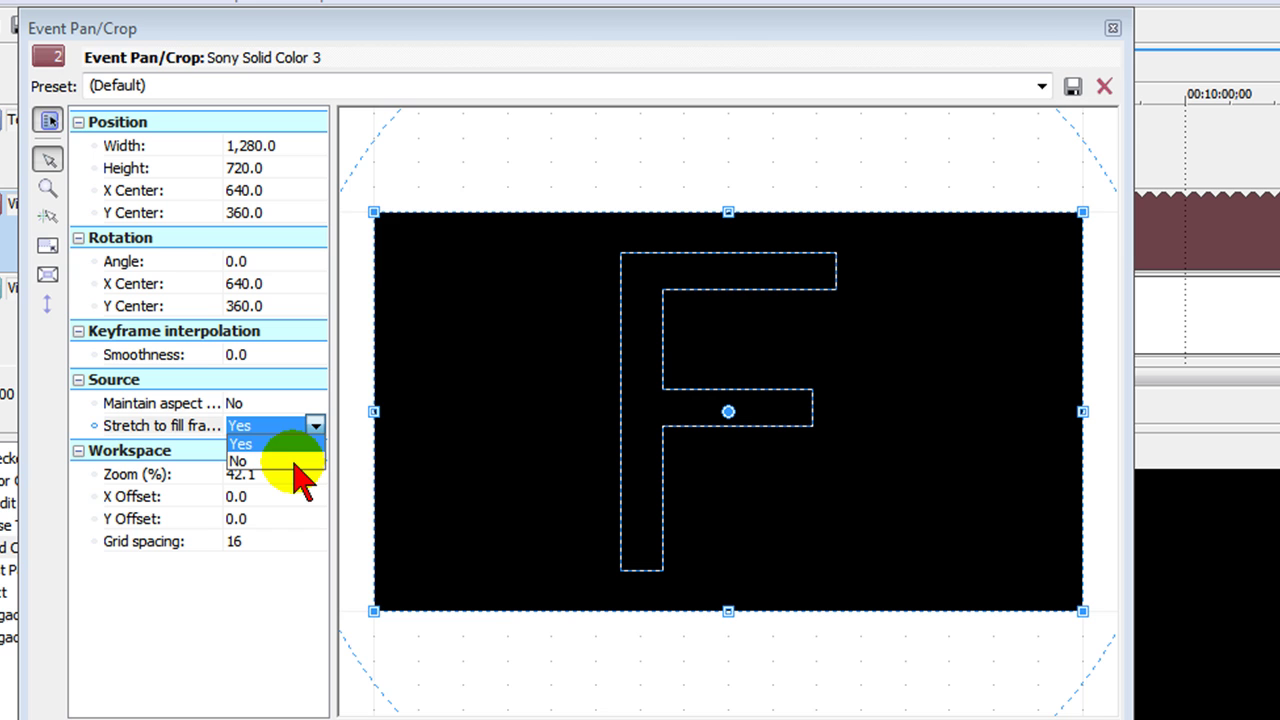
pyautogui.click(296, 456)
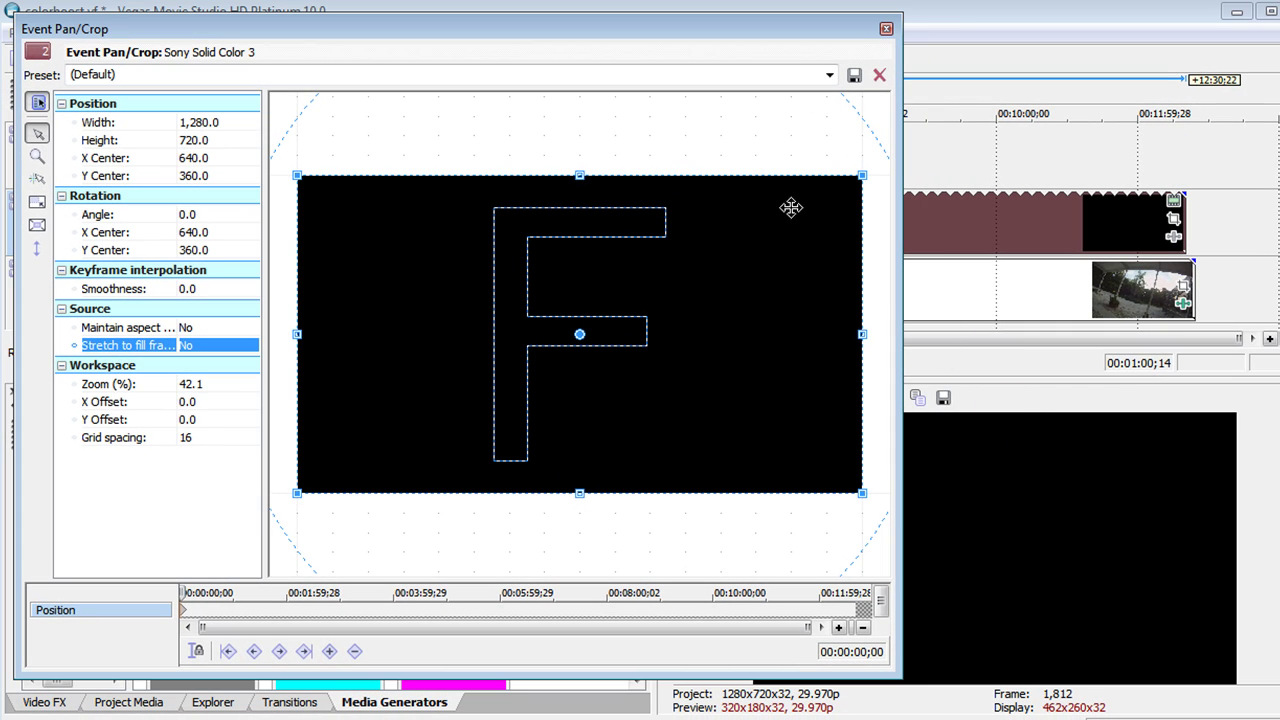
pyautogui.moveTo(579, 175); pyautogui.dragTo(564, 455)
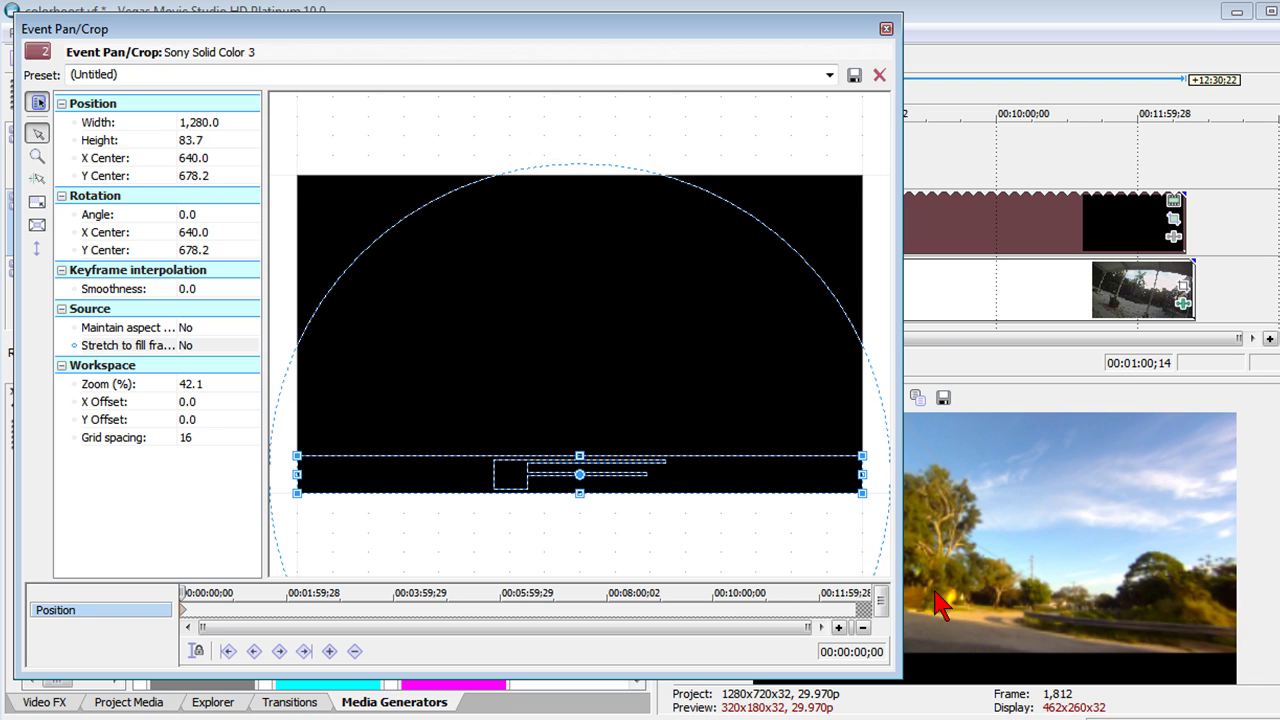
pyautogui.click(886, 28)
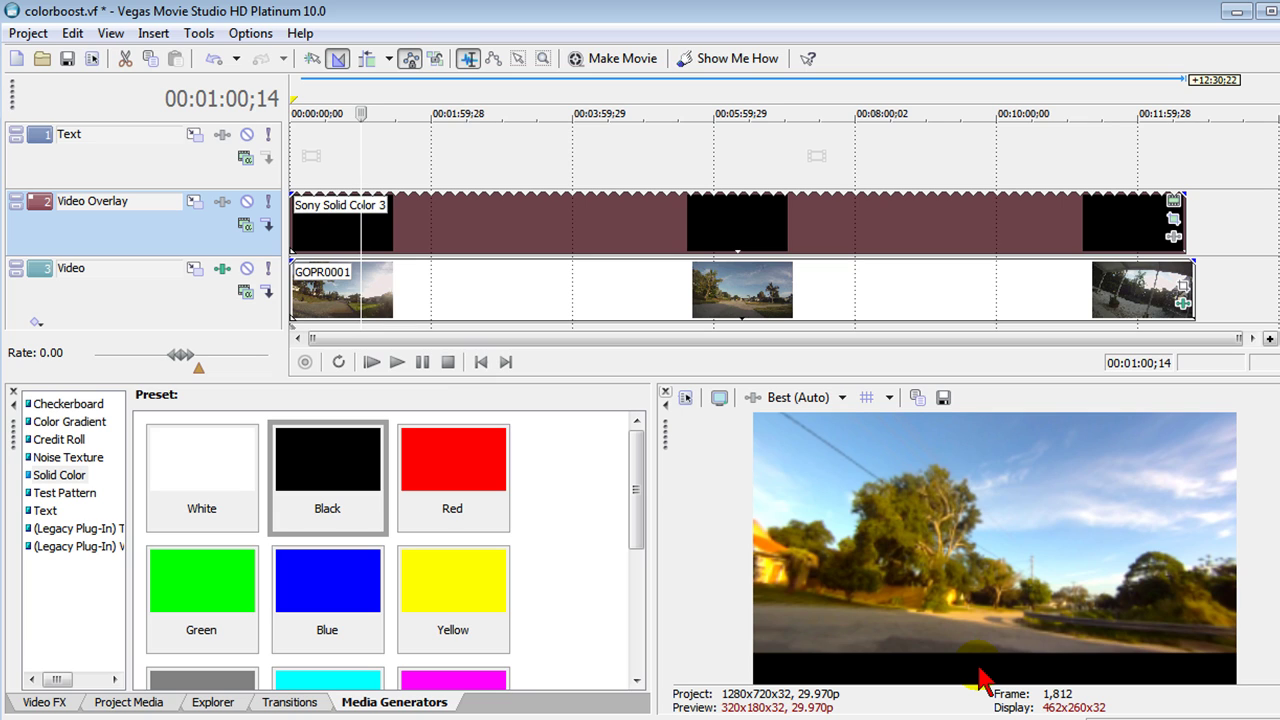
# Step: Set the black bar's Sony Solid Color alpha to 106
pyautogui.click(1174, 206)
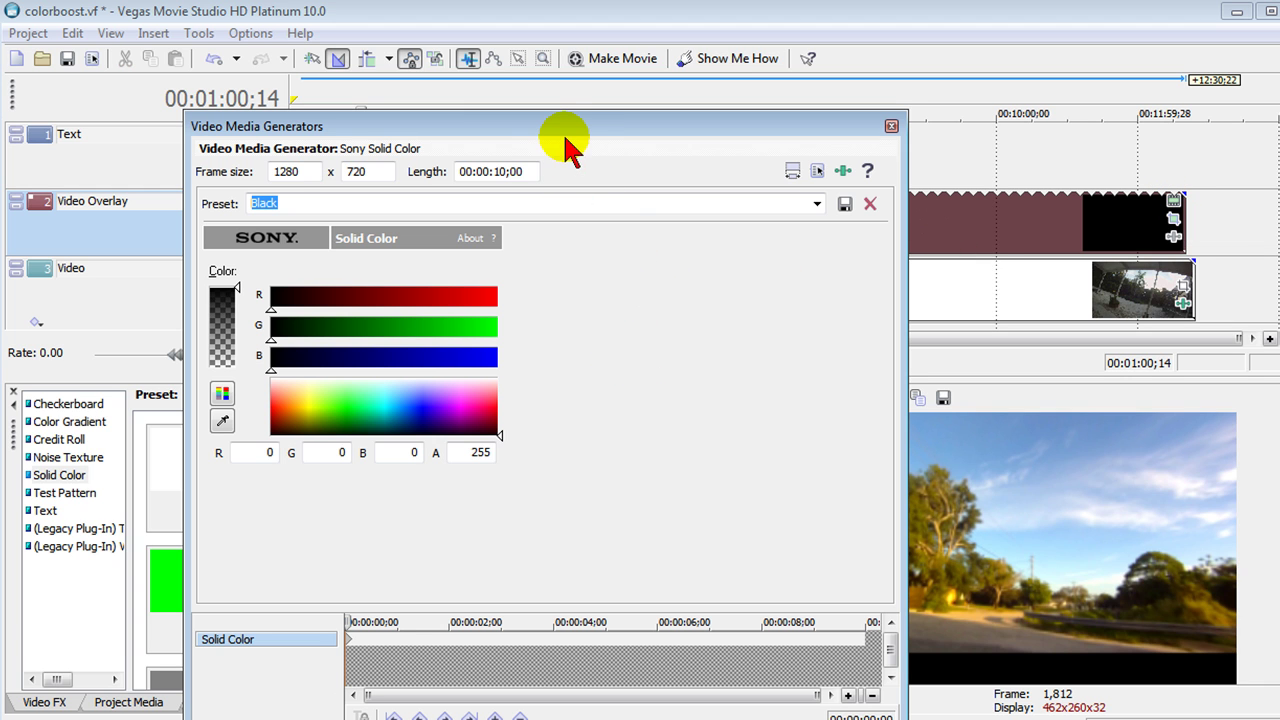
pyautogui.moveTo(560, 128); pyautogui.dragTo(437, 84)
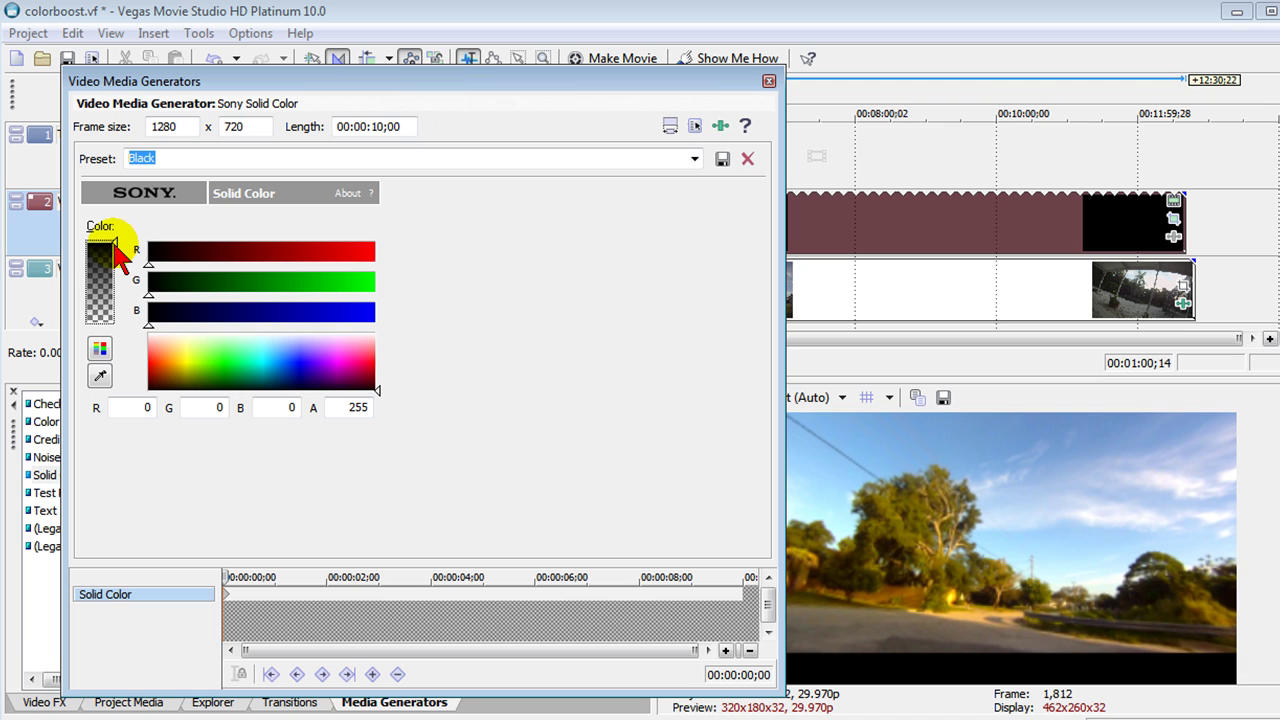
pyautogui.moveTo(117, 250); pyautogui.dragTo(113, 322)
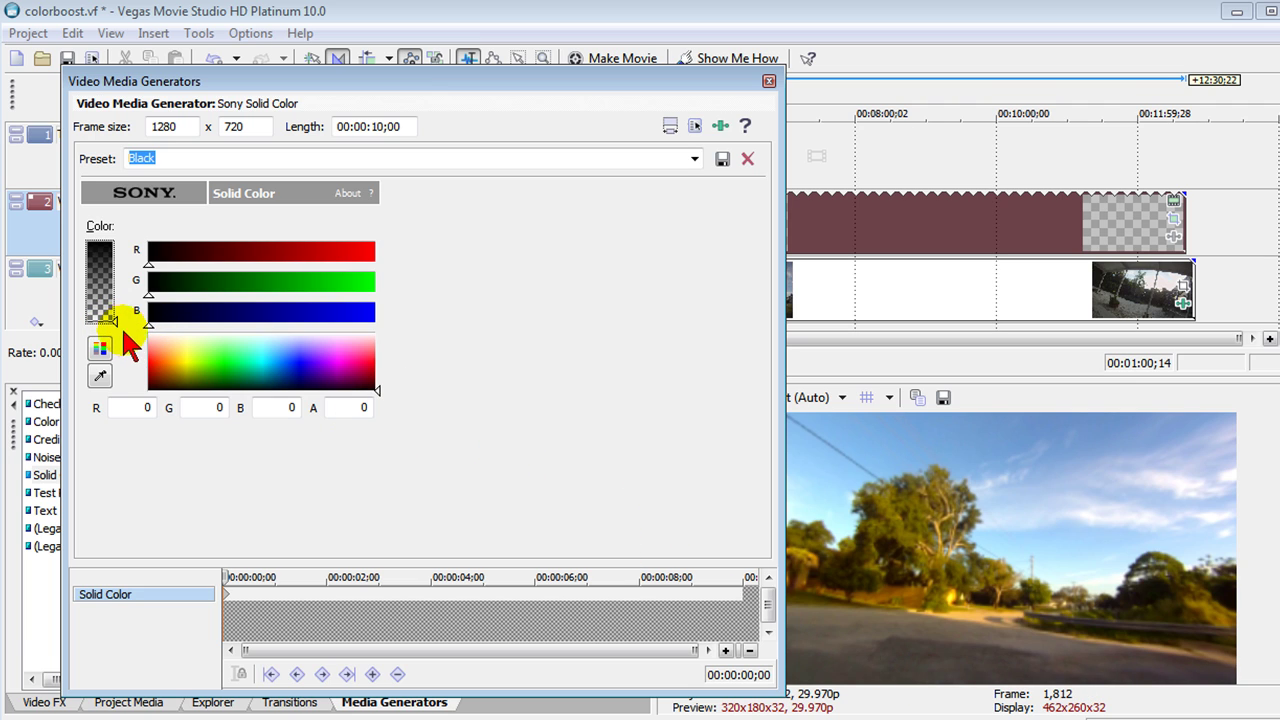
pyautogui.moveTo(122, 320); pyautogui.dragTo(116, 296)
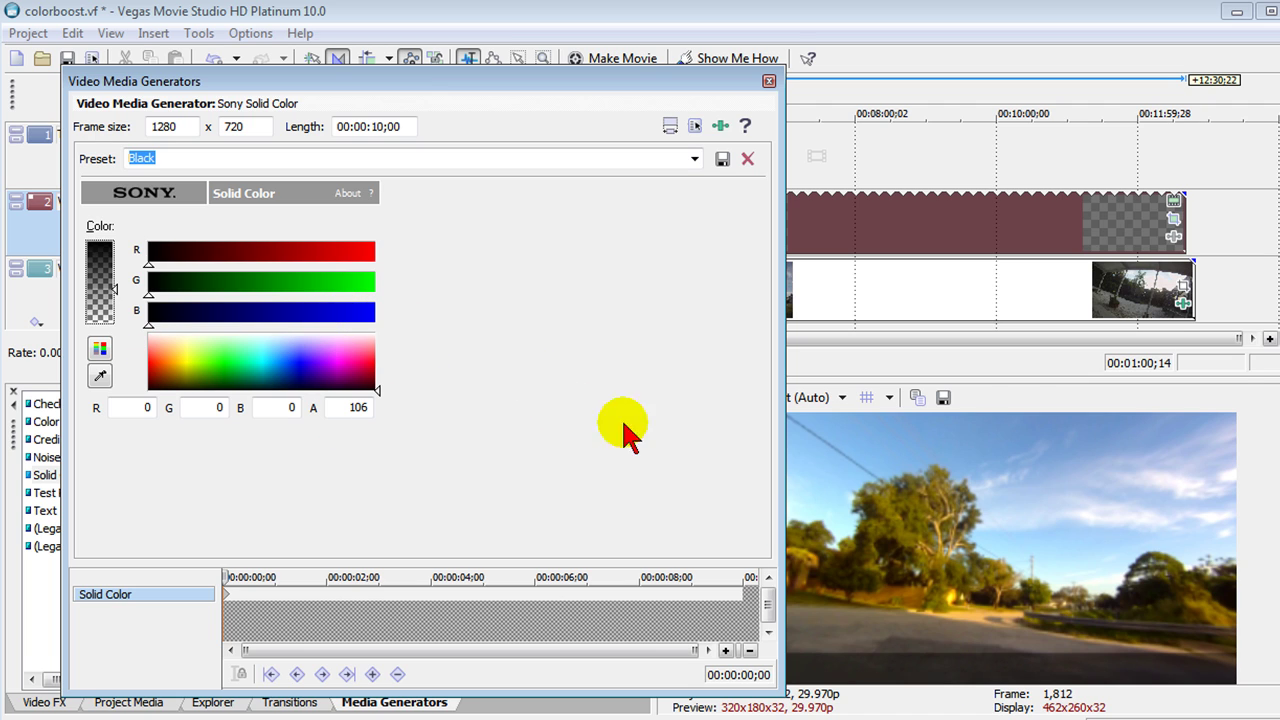
# Step: Sample sky blue from the video preview for the bar and lower its alpha
pyautogui.click(99, 375)
pyautogui.moveTo(922, 414); pyautogui.dragTo(948, 672)
pyautogui.moveTo(116, 244); pyautogui.dragTo(116, 298)
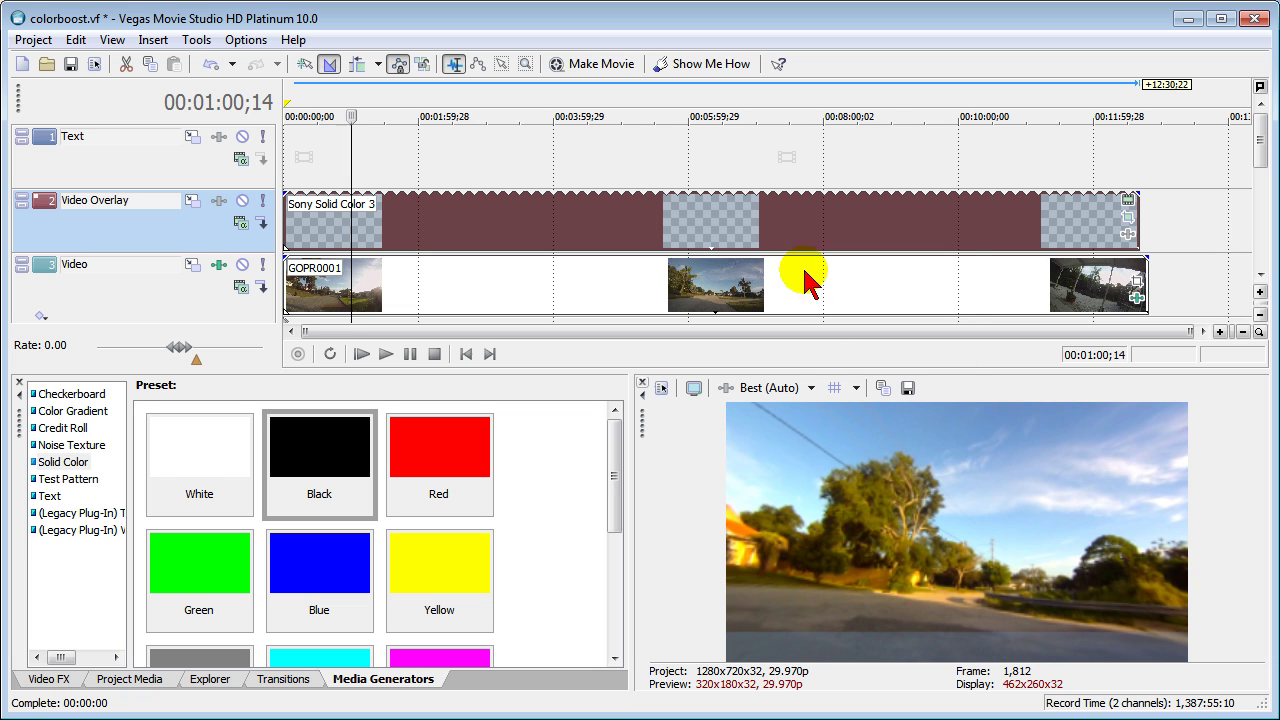
# Step: Insert a text media event on the Text track
pyautogui.click(341, 162)
pyautogui.rightClick(341, 162)
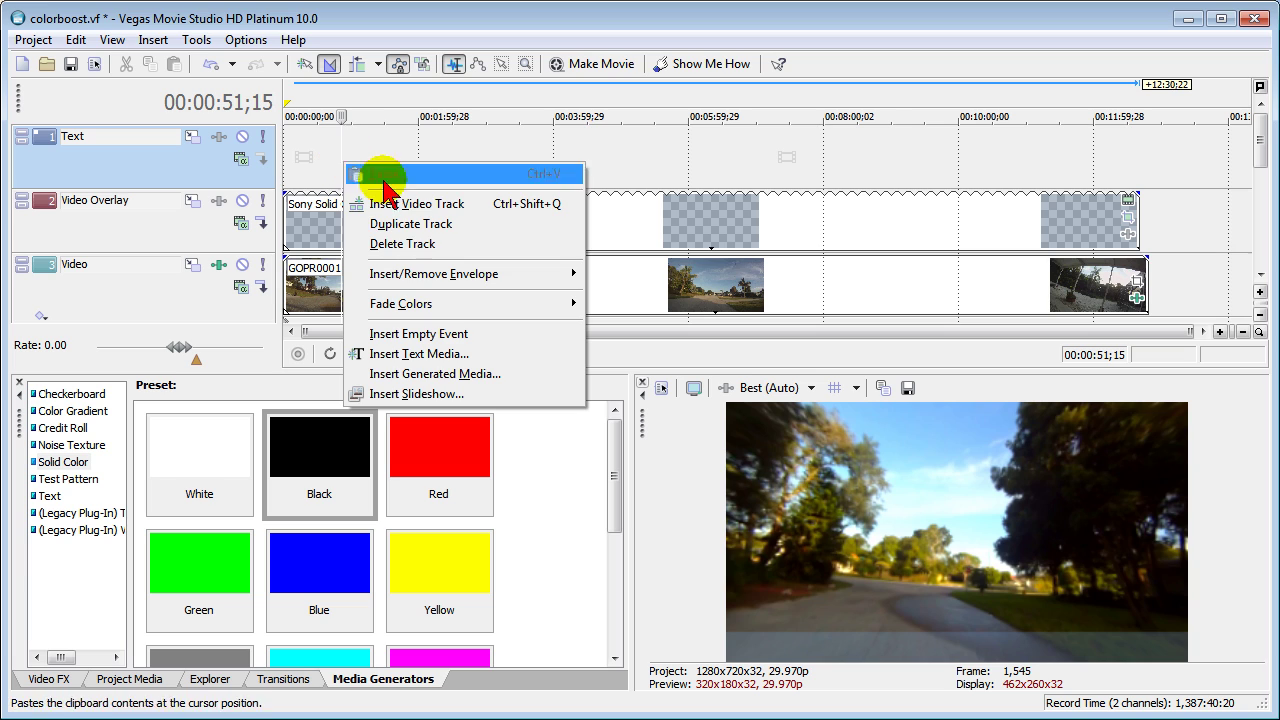
pyautogui.click(555, 490)
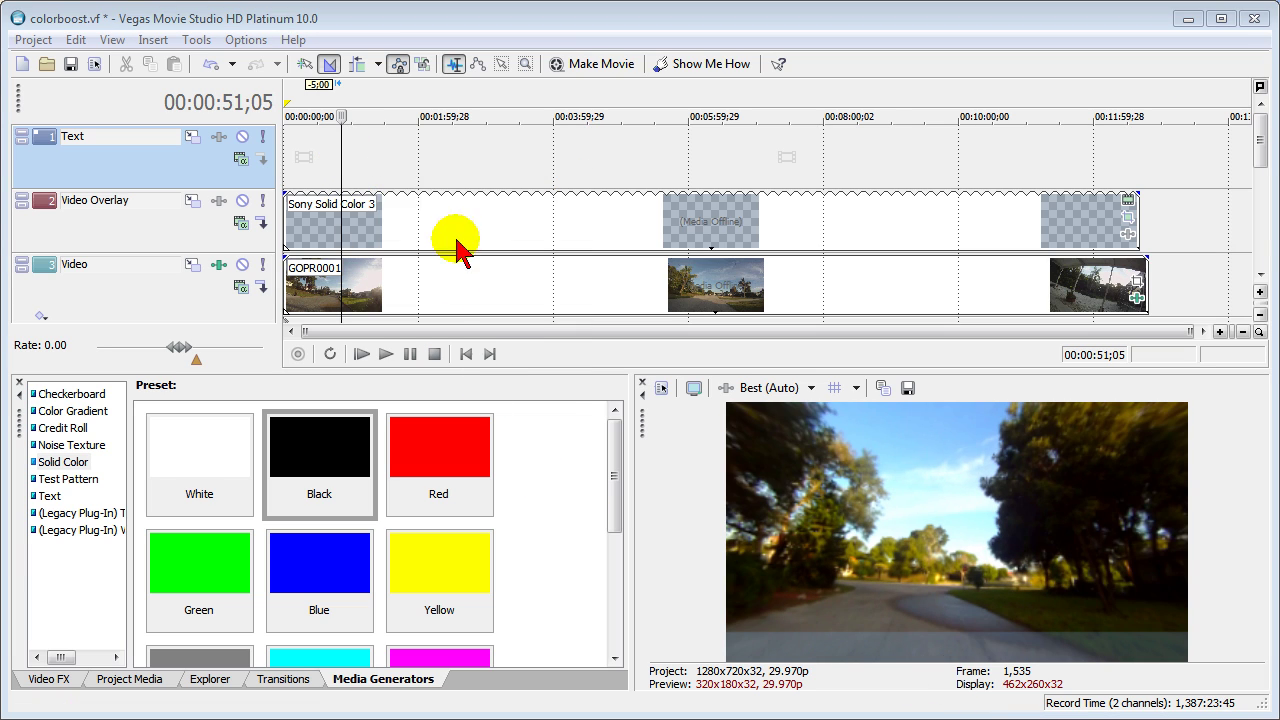
pyautogui.rightClick(339, 173)
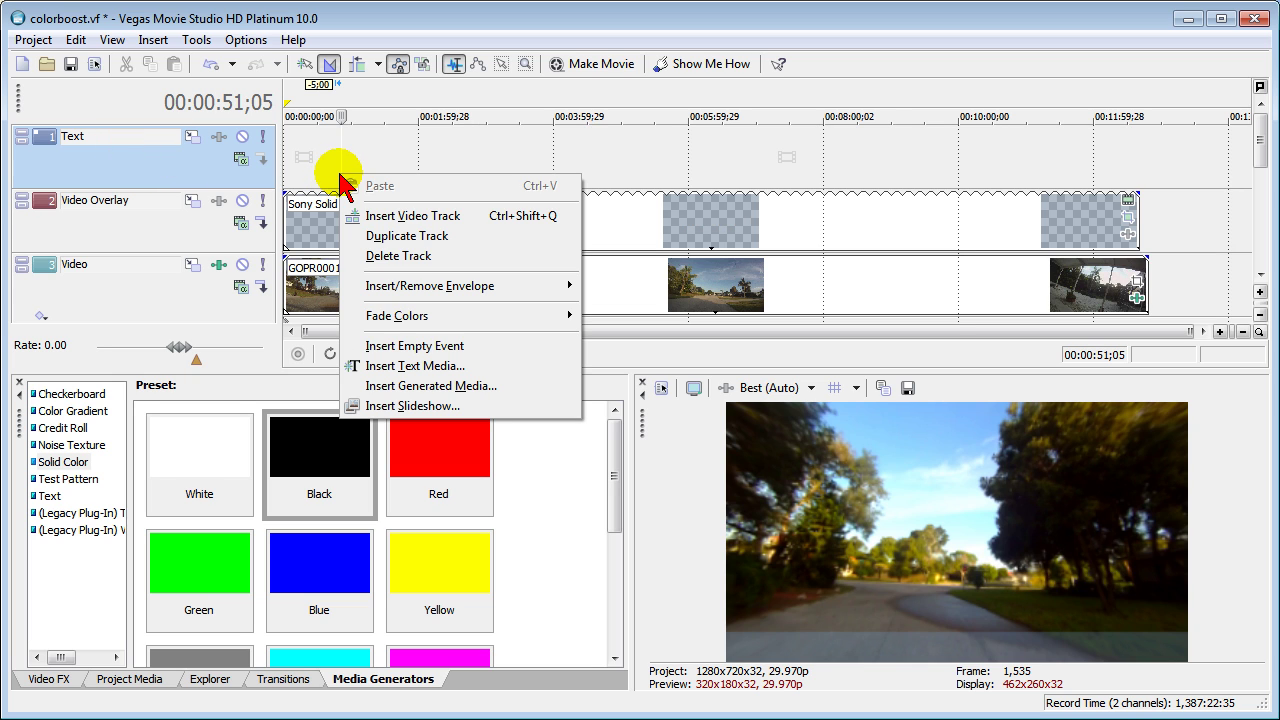
pyautogui.click(452, 366)
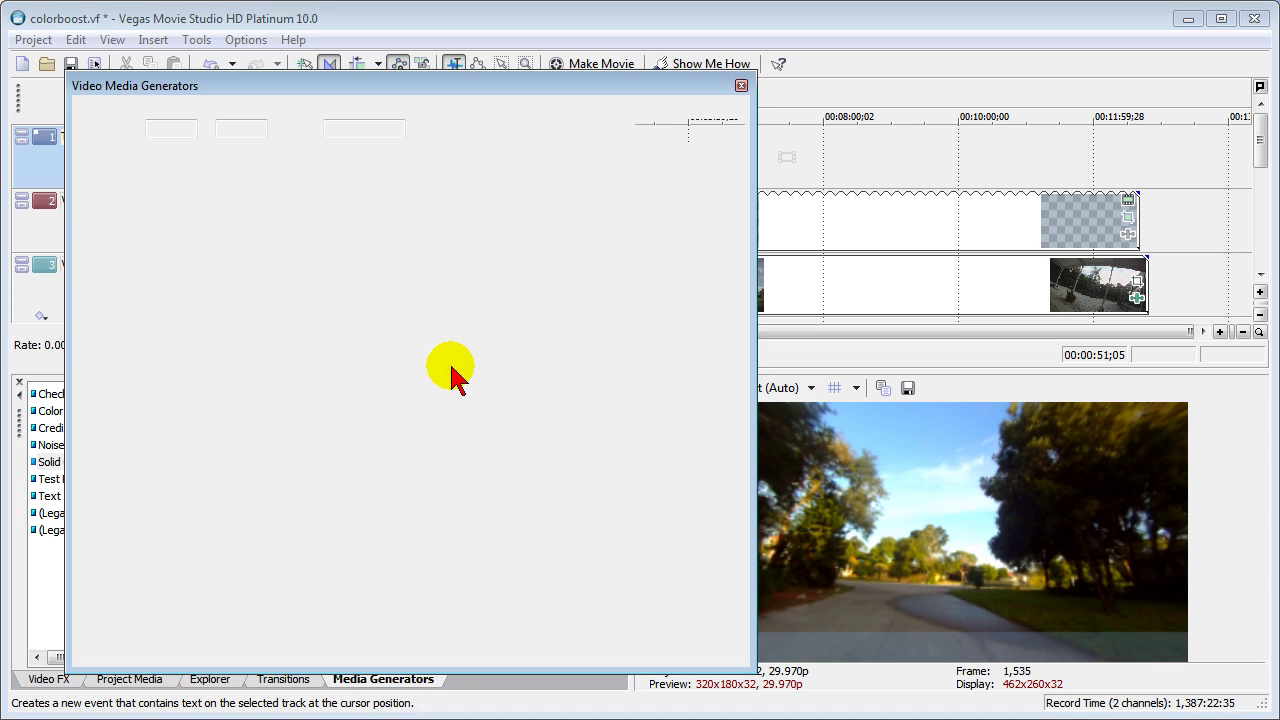
# Step: Replace Sample Text with 'This is a sub-title' and apply the subtitle preset
pyautogui.moveTo(183, 325); pyautogui.dragTo(447, 394)
pyautogui.write('This is a sub-title')
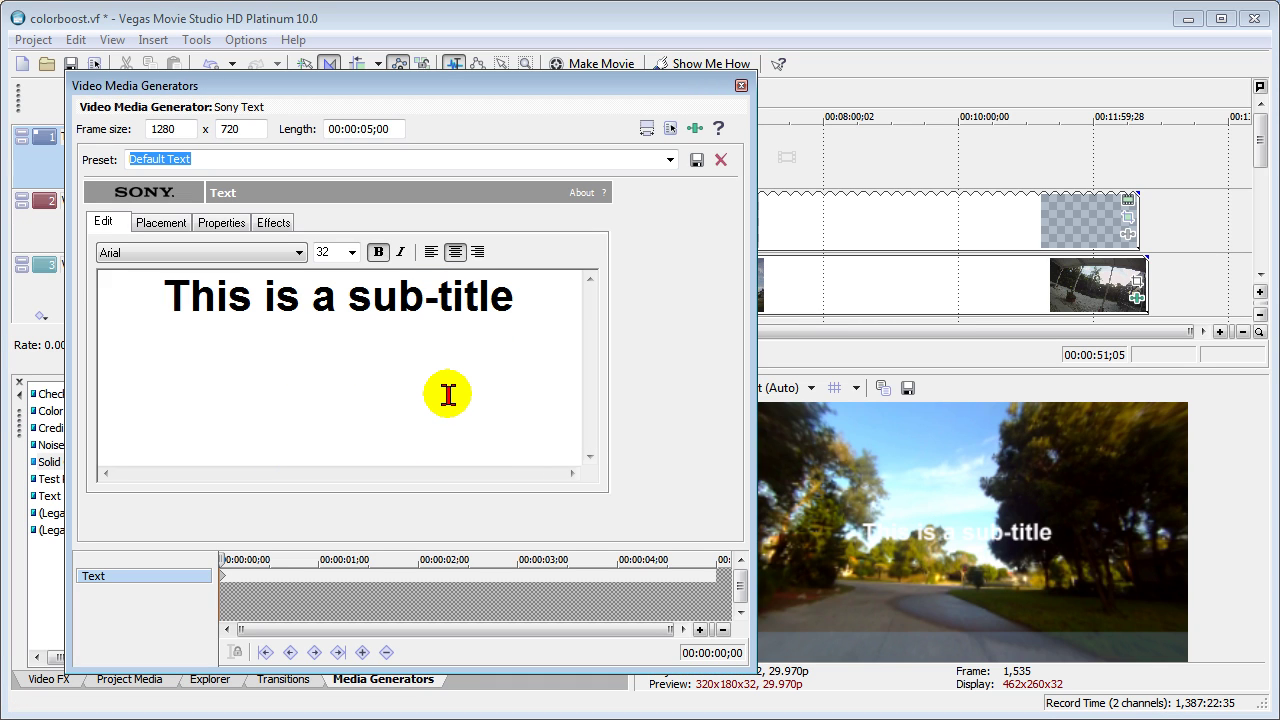
pyautogui.click(676, 161)
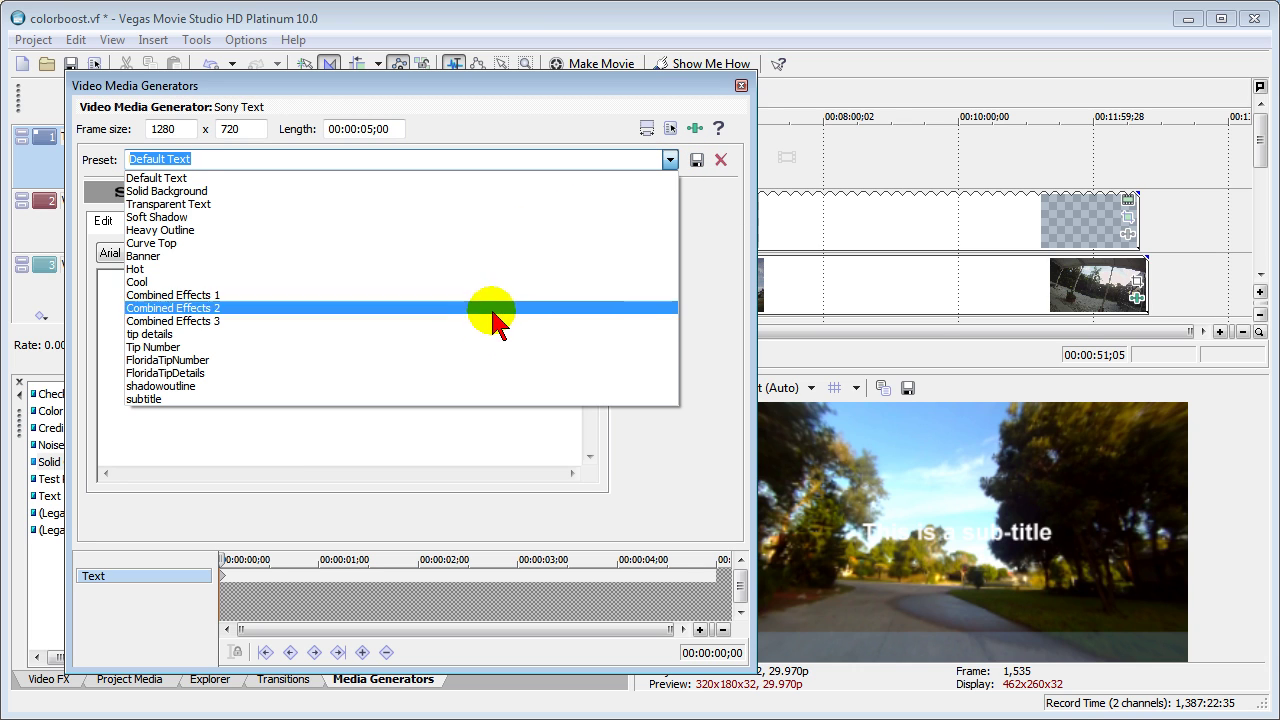
pyautogui.click(504, 398)
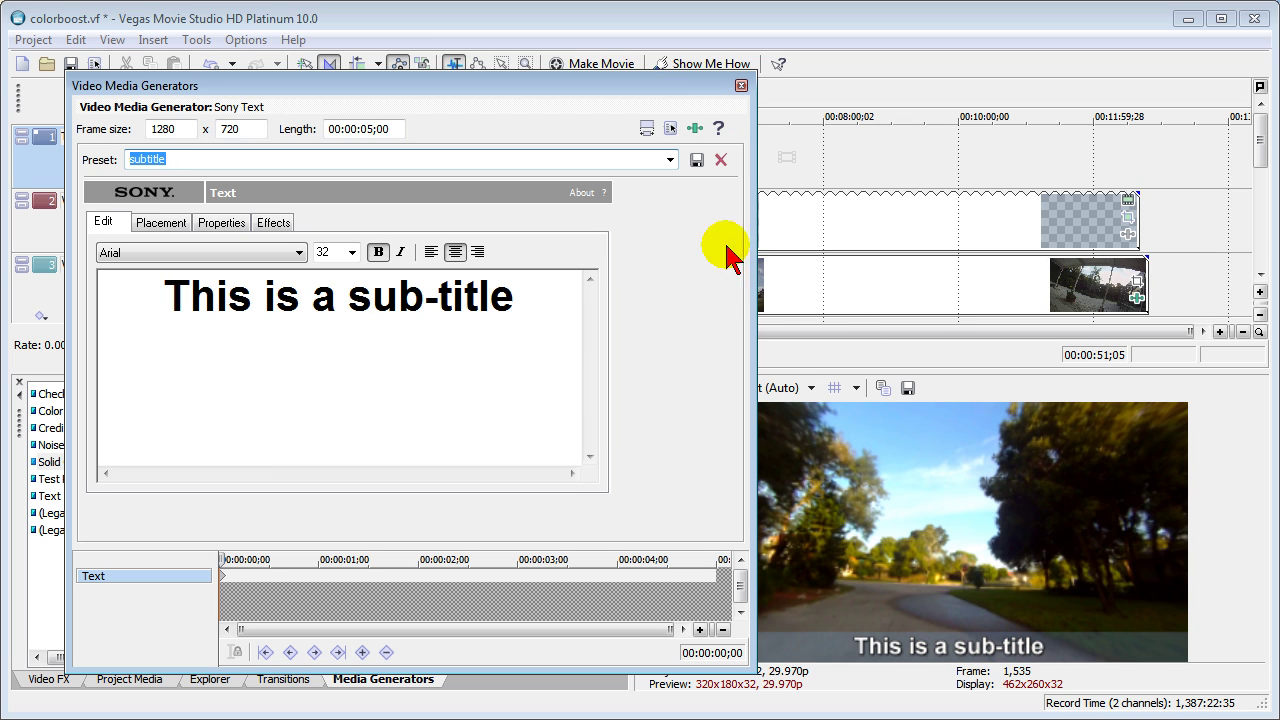
pyautogui.click(741, 85)
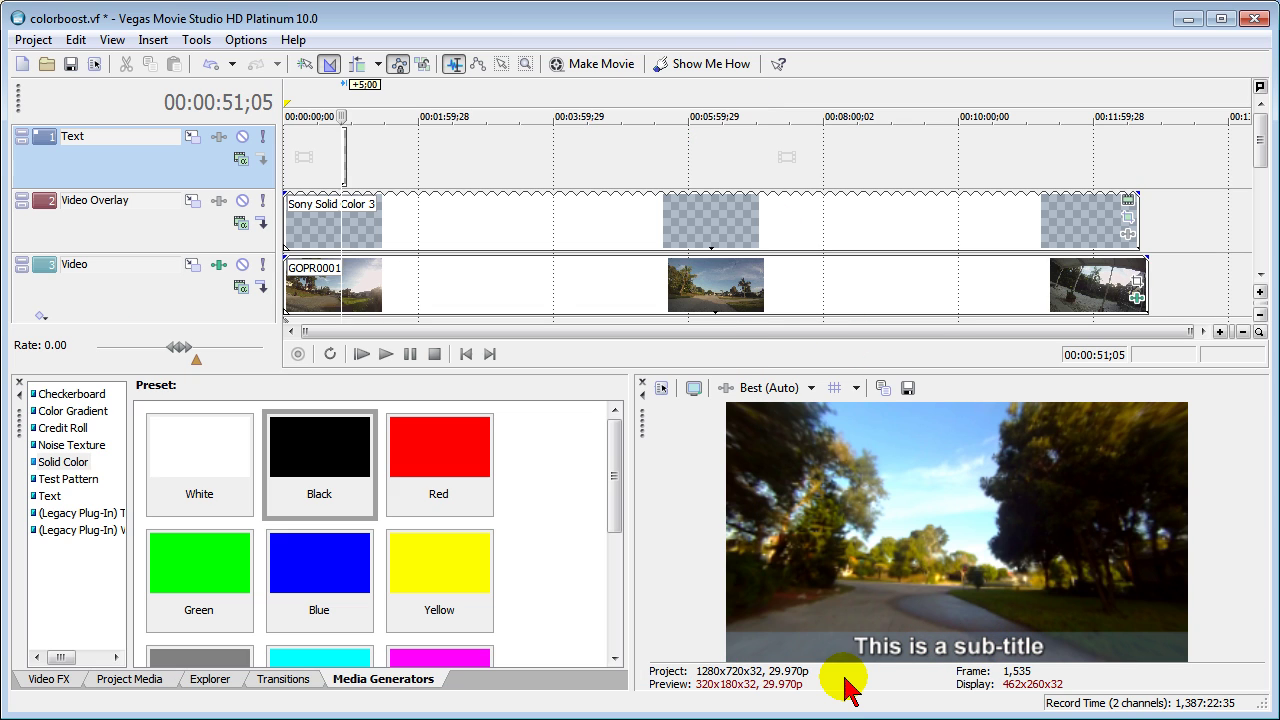